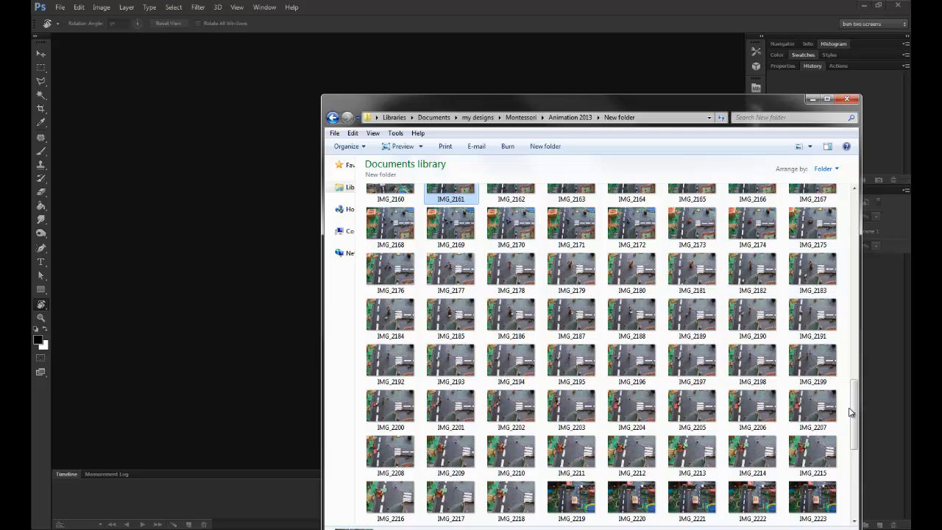
Step: Locate the image sequence IMG_2219 to IMG_2274 in the folder and open IMG_2219 in Photoshop
drag(856, 399, 854, 461)
click(573, 277)
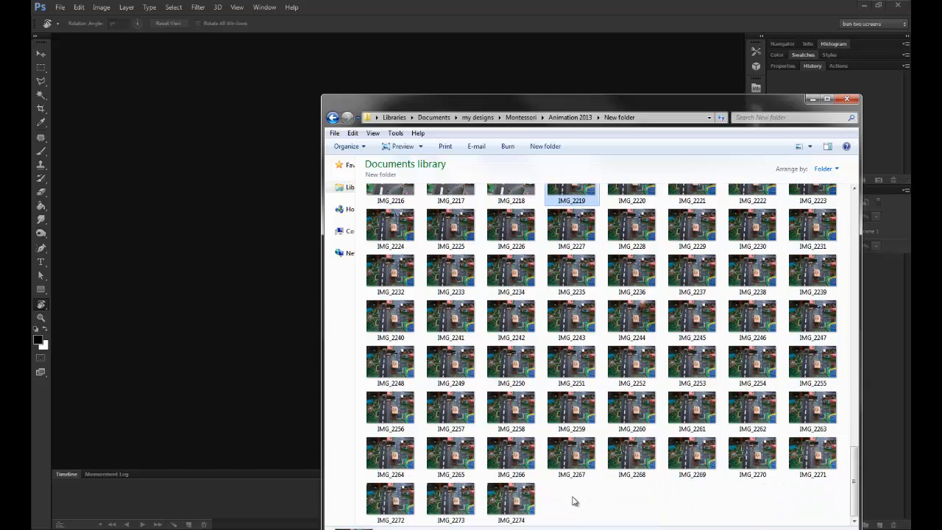
shift+click(525, 513)
drag(622, 98, 617, 37)
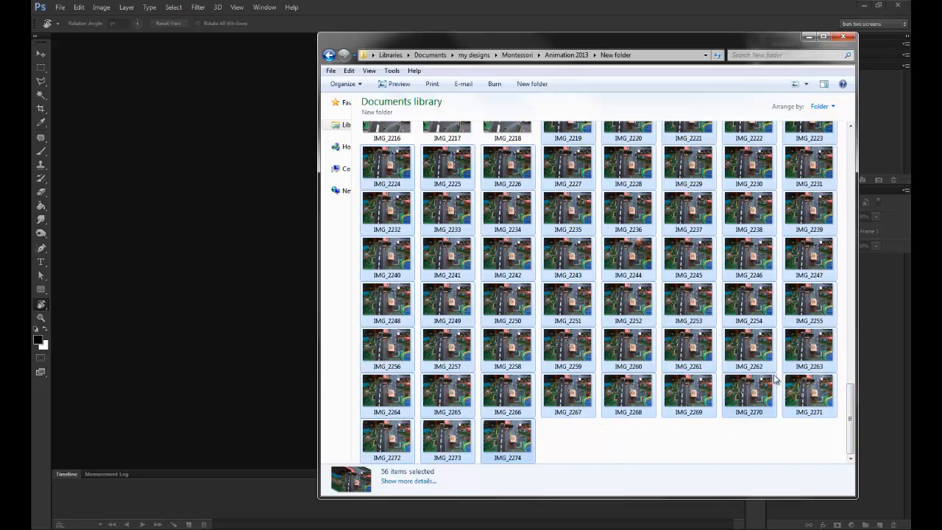
drag(850, 415, 851, 386)
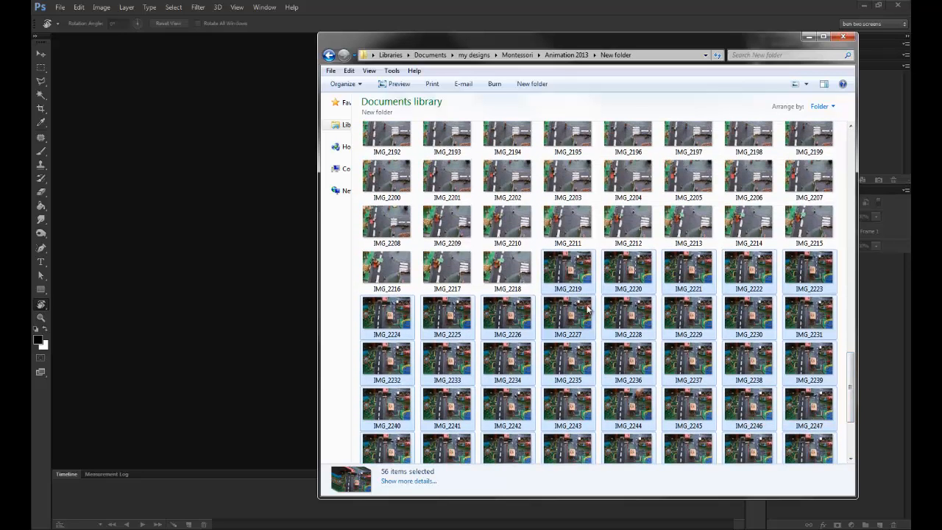
click(575, 271)
drag(574, 271, 240, 252)
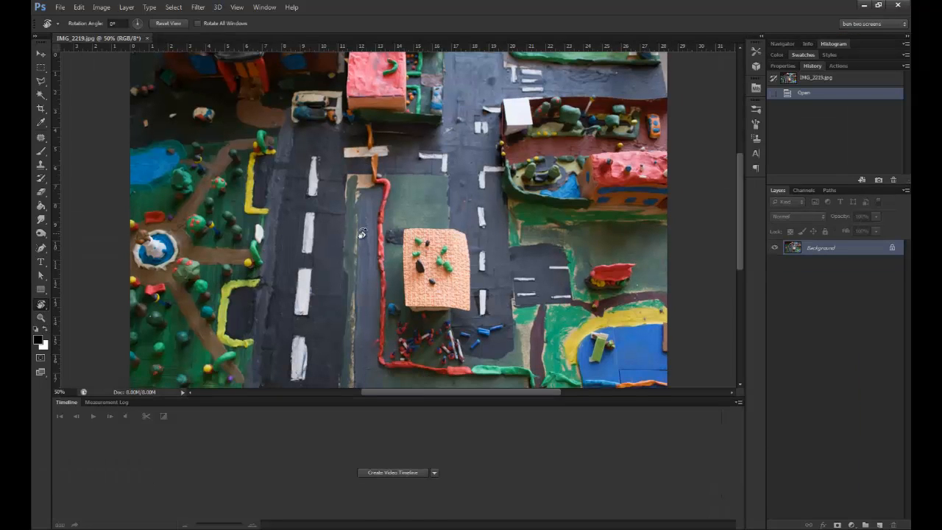
Step: Create a new document using the IMG_2219.jpg preset, and close the IMG_2219.jpg image
click(61, 7)
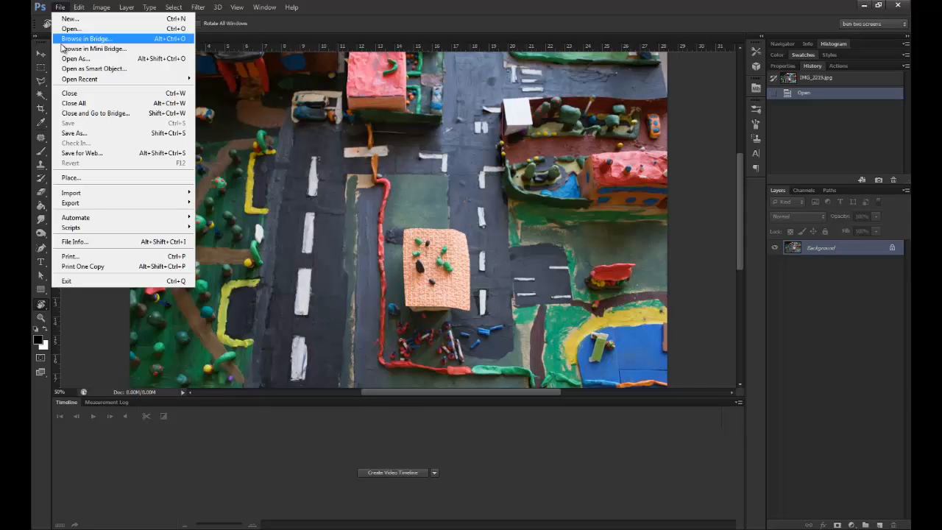
click(103, 23)
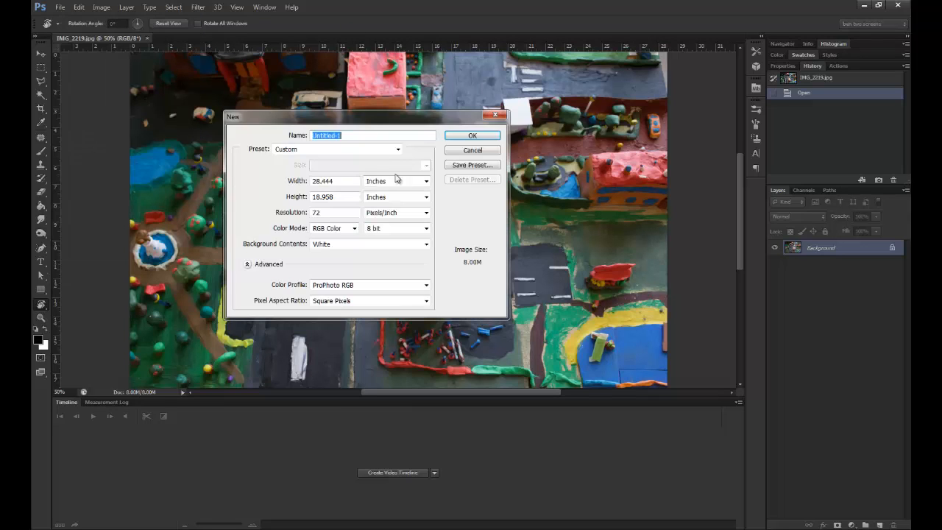
click(376, 150)
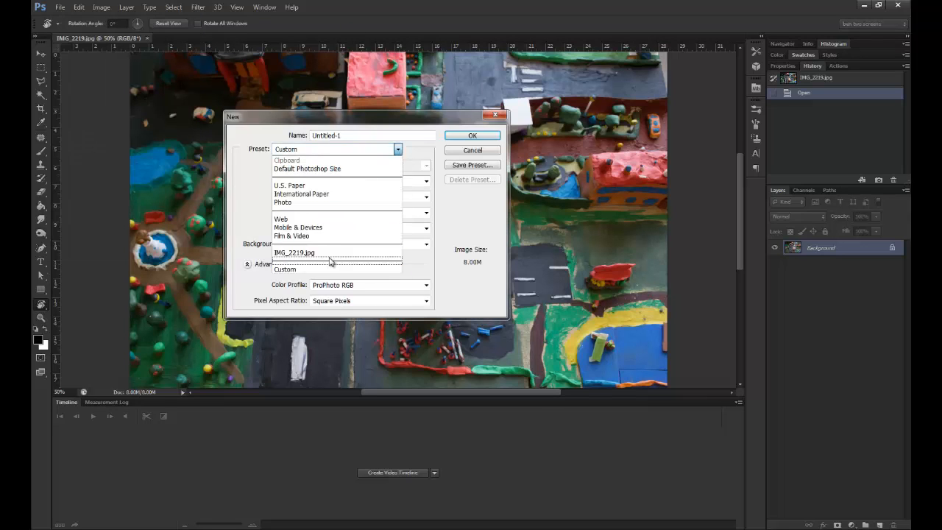
click(332, 253)
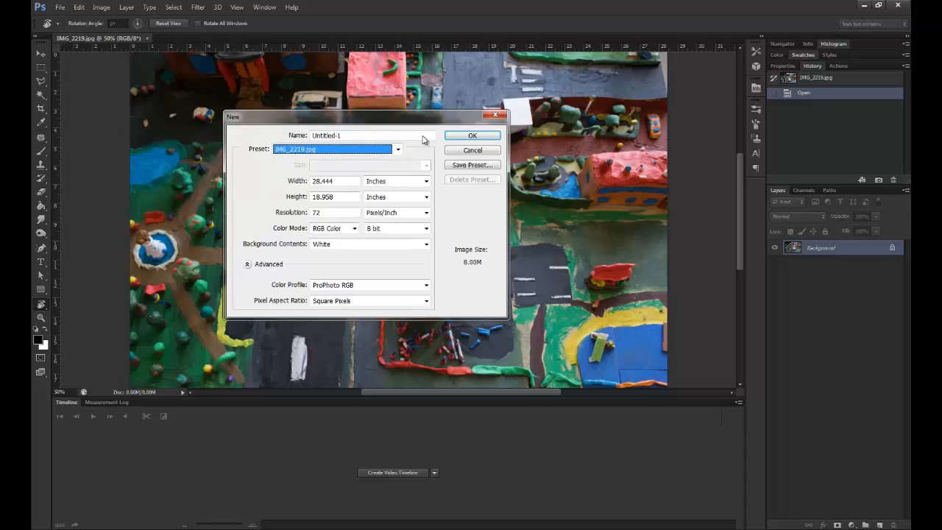
click(471, 135)
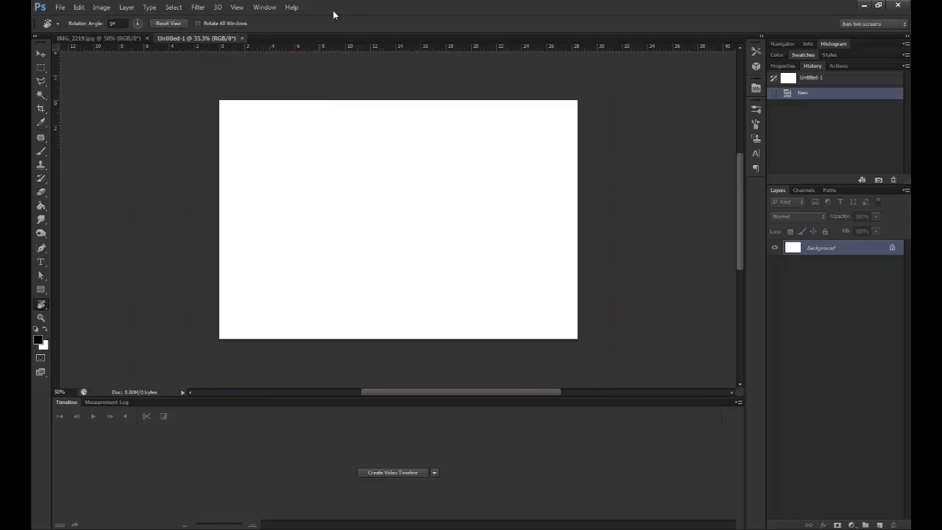
click(147, 38)
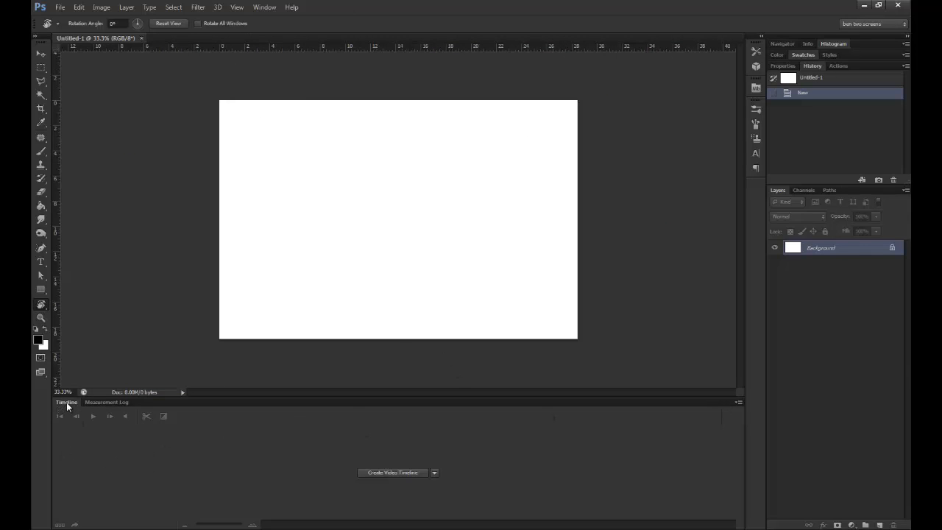
Step: Close the Timeline's tab group and show the Timeline again
click(739, 403)
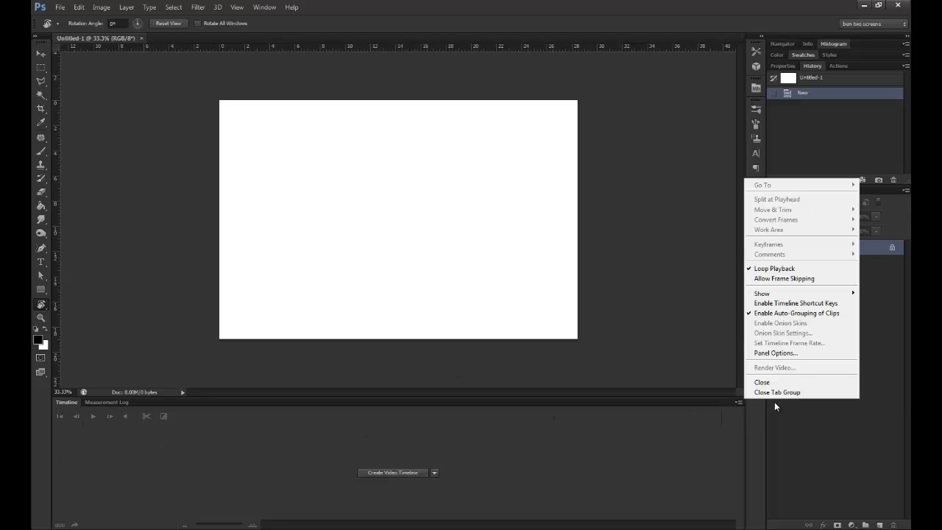
click(795, 392)
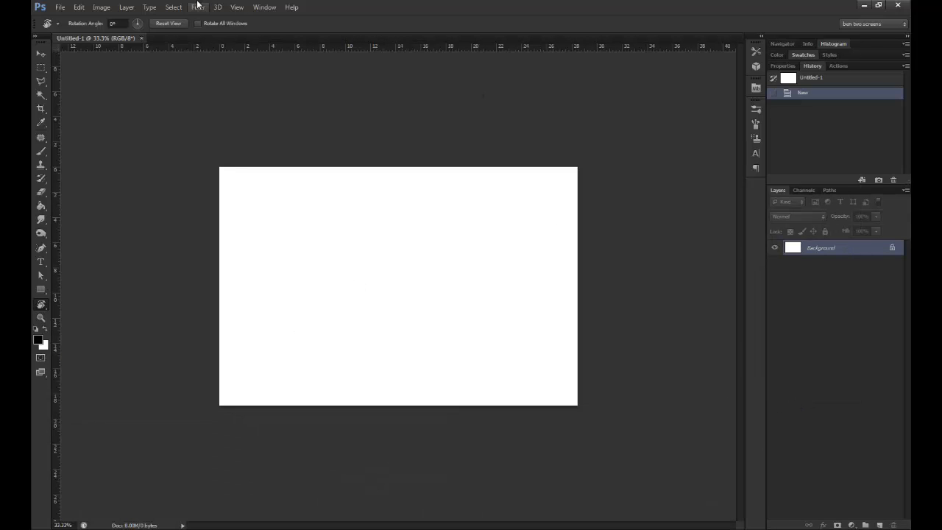
click(263, 7)
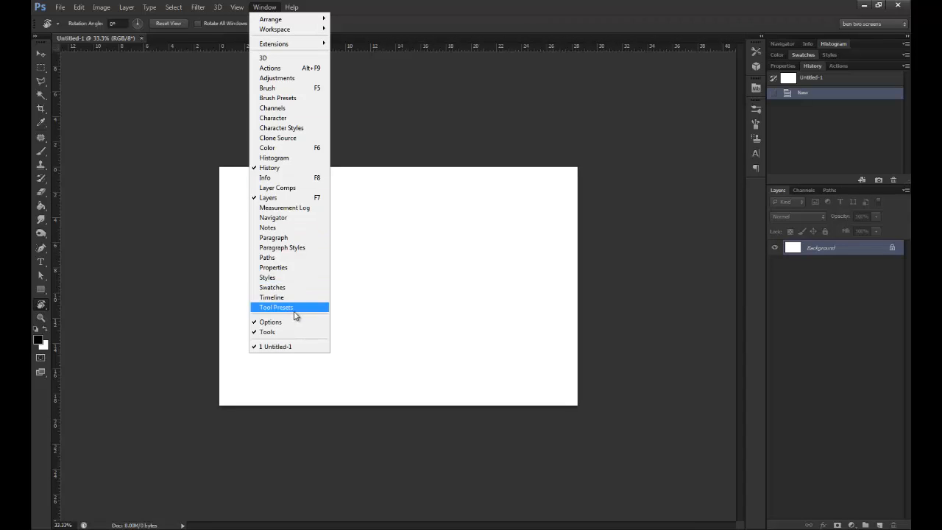
click(272, 297)
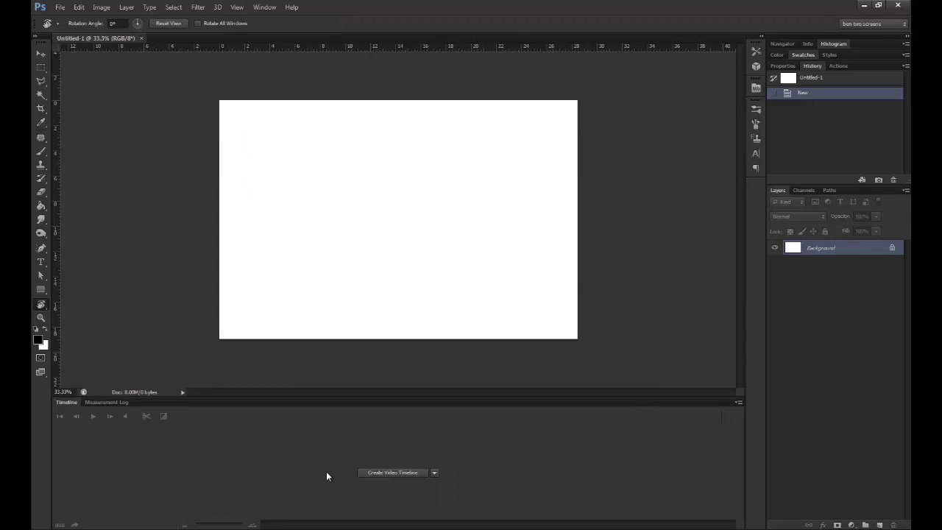
Step: Create a video timeline and start adding media to the video track, browsing to New folder inside Animation 2013
click(403, 472)
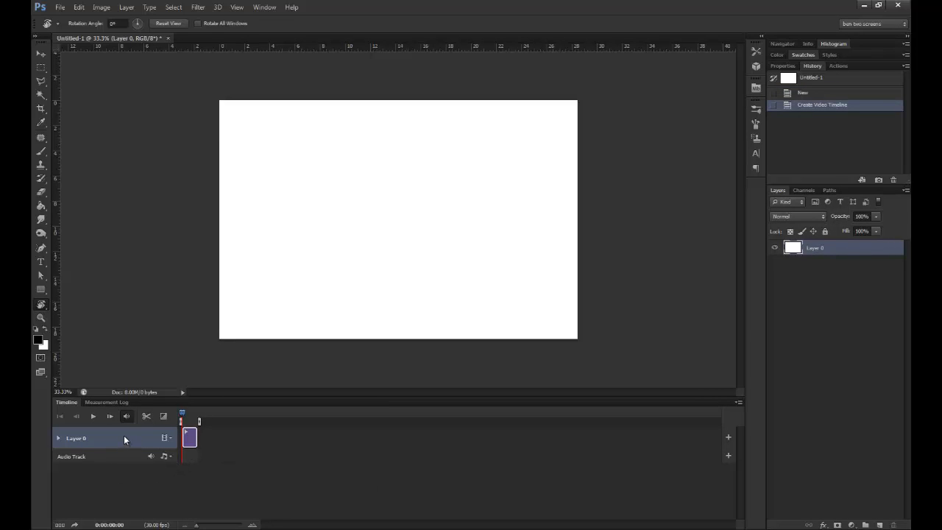
click(169, 437)
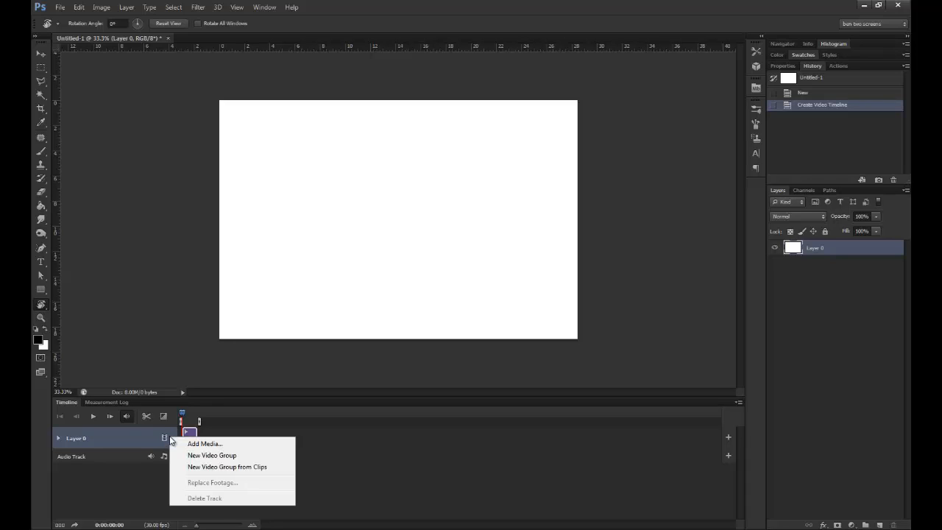
click(147, 442)
click(164, 438)
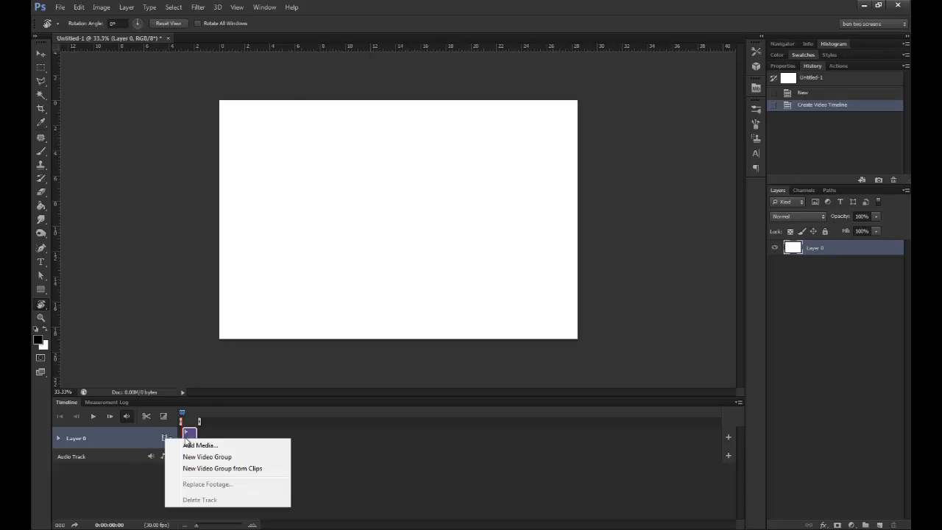
click(200, 445)
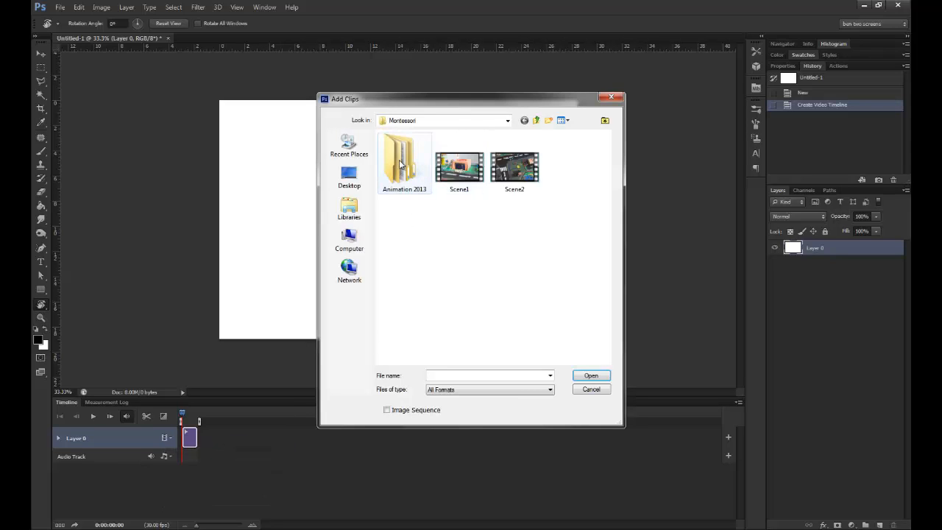
double_click(400, 165)
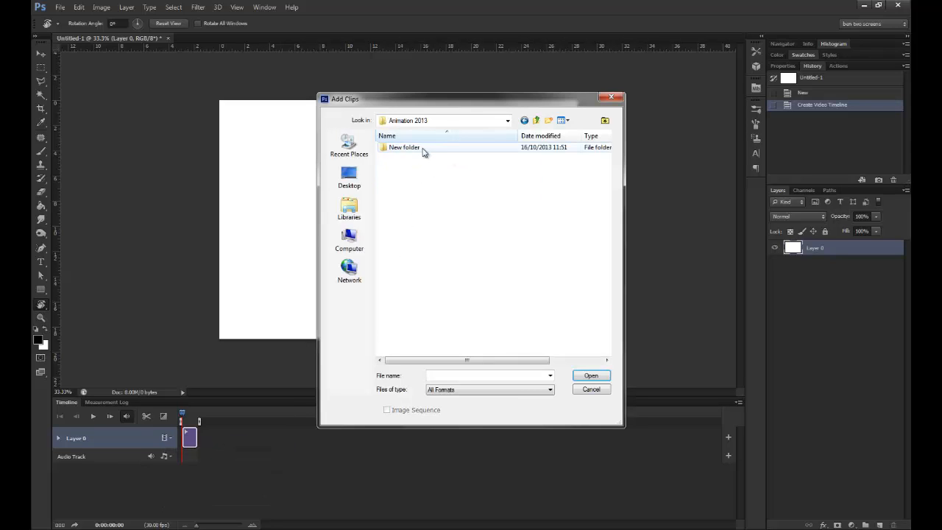
double_click(423, 152)
Step: Add the images IMG_2219 through IMG_2274 to the video track as clips
drag(607, 143, 607, 356)
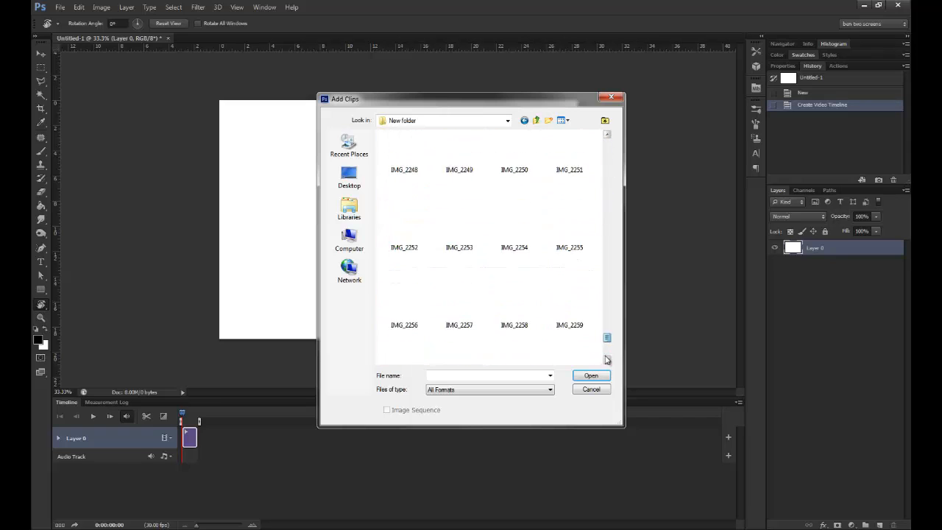
click(514, 337)
click(607, 135)
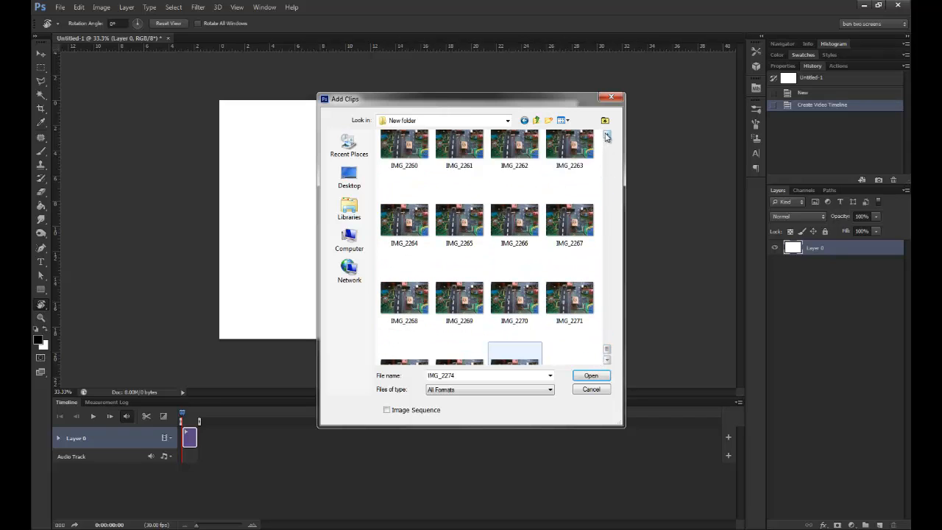
click(607, 135)
click(607, 135)
click(608, 135)
click(607, 135)
click(608, 135)
click(607, 135)
click(607, 135)
click(607, 135)
click(608, 135)
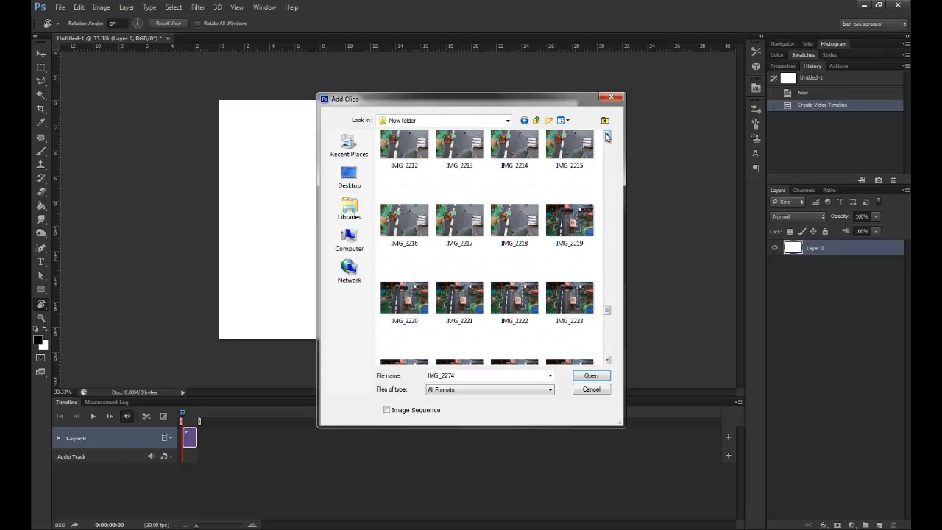
shift+click(567, 238)
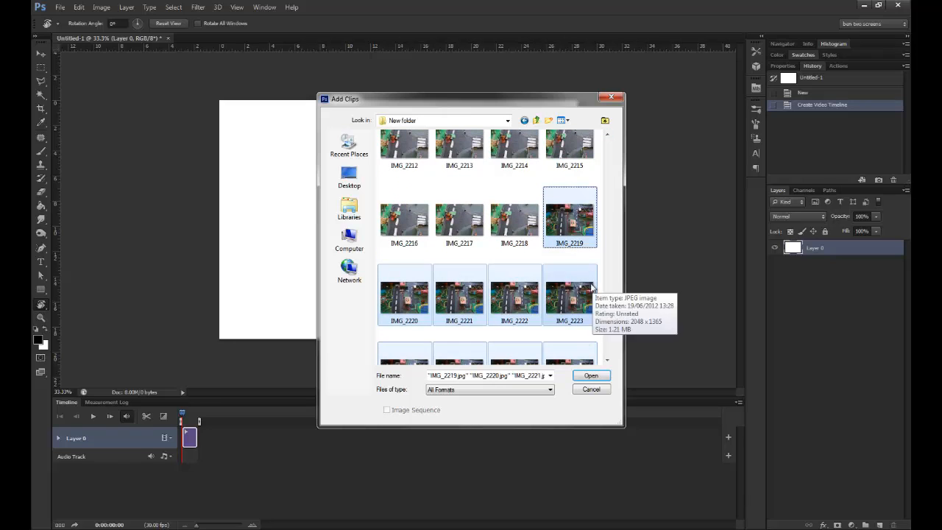
click(592, 376)
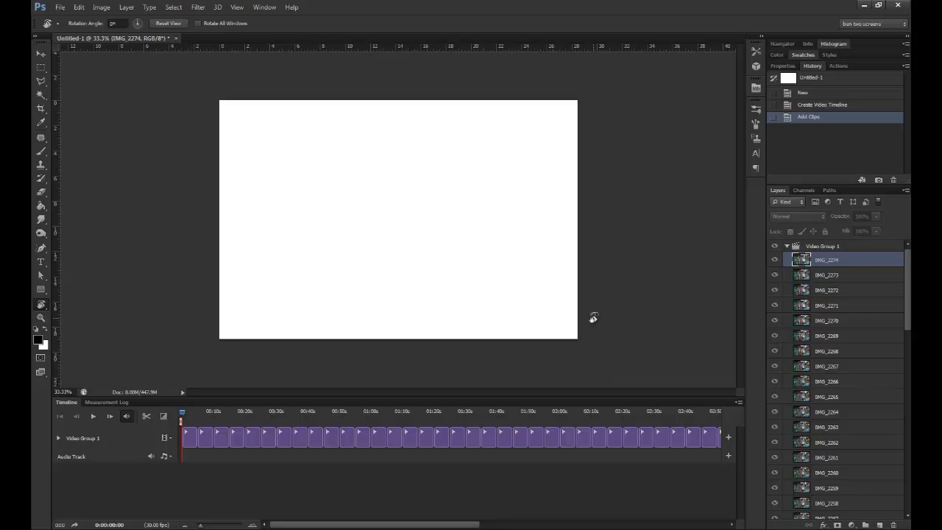
Step: Delete the blank white Layer 0 beneath the imported images
mouse_move(182, 414)
mouse_down()
mouse_move(230, 404)
mouse_move(176, 410)
mouse_up()
drag(910, 287, 908, 482)
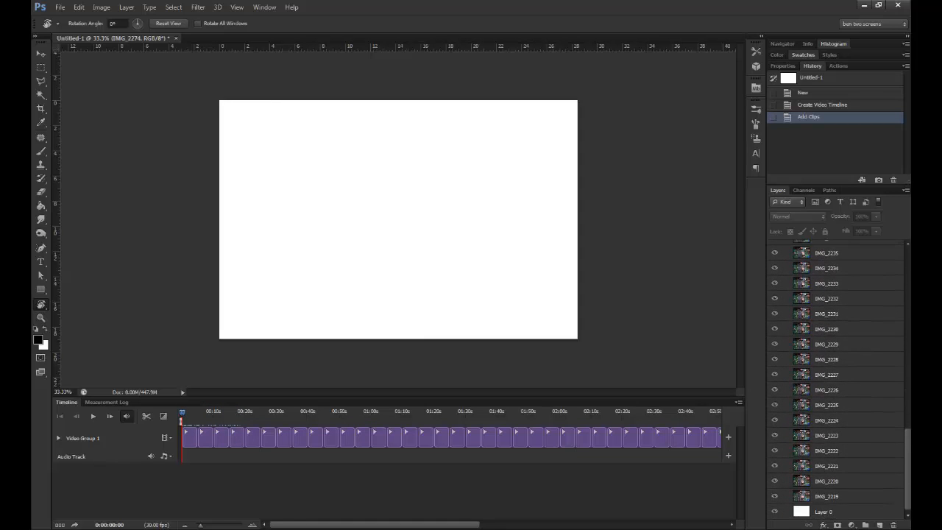
click(837, 511)
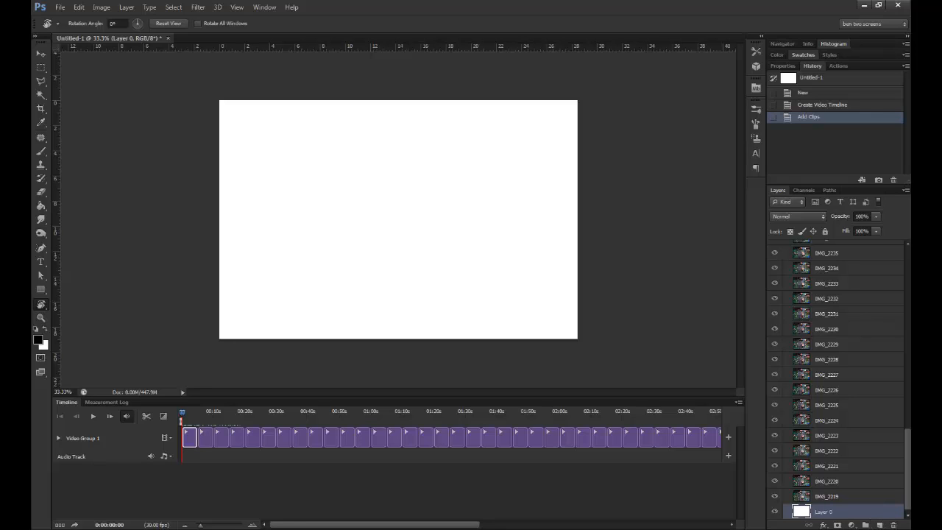
click(893, 524)
click(454, 200)
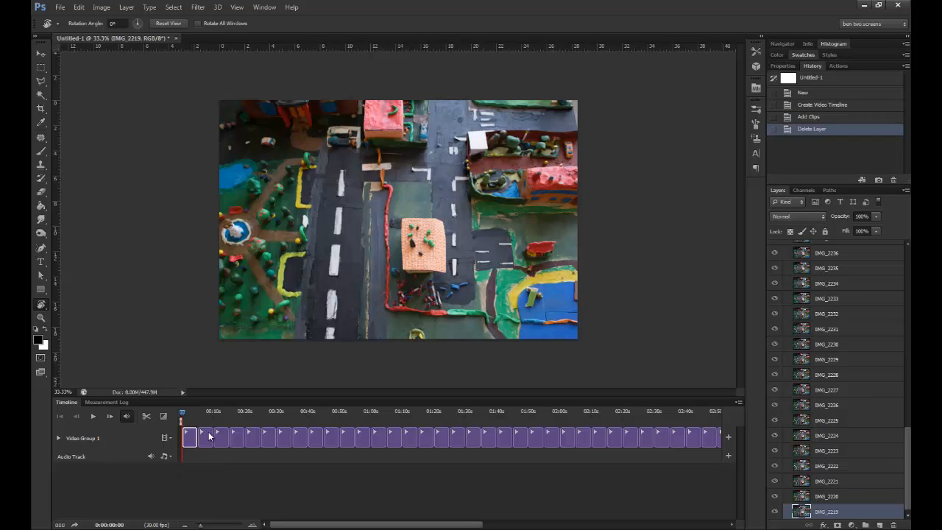
Step: Convert the video timeline to a frame animation and briefly preview its playback, returning to frame 1
click(57, 524)
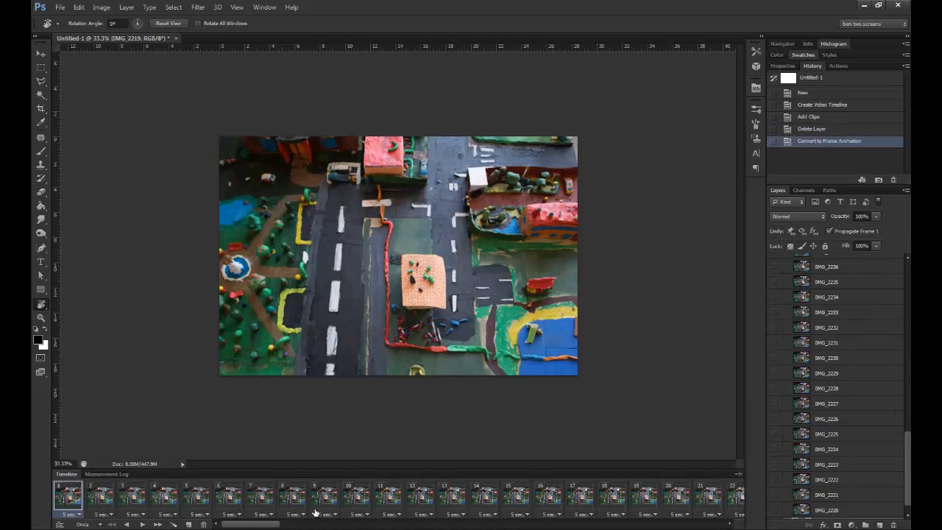
mouse_move(247, 524)
mouse_down()
mouse_move(500, 511)
mouse_move(361, 524)
mouse_move(234, 519)
mouse_up()
click(142, 524)
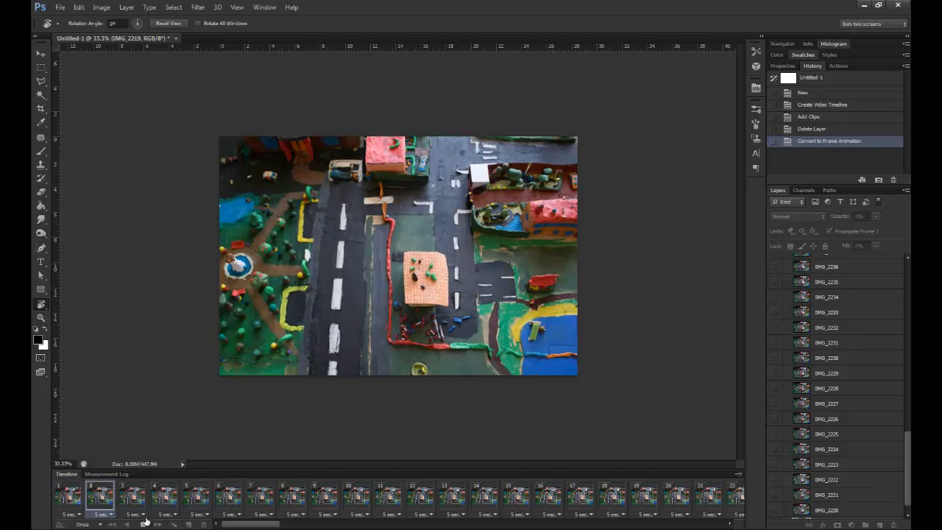
click(143, 523)
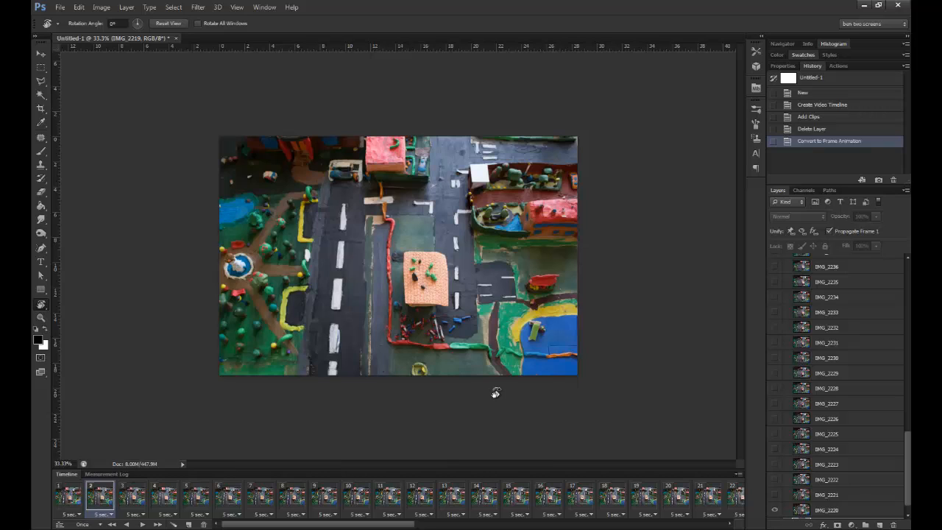
click(62, 501)
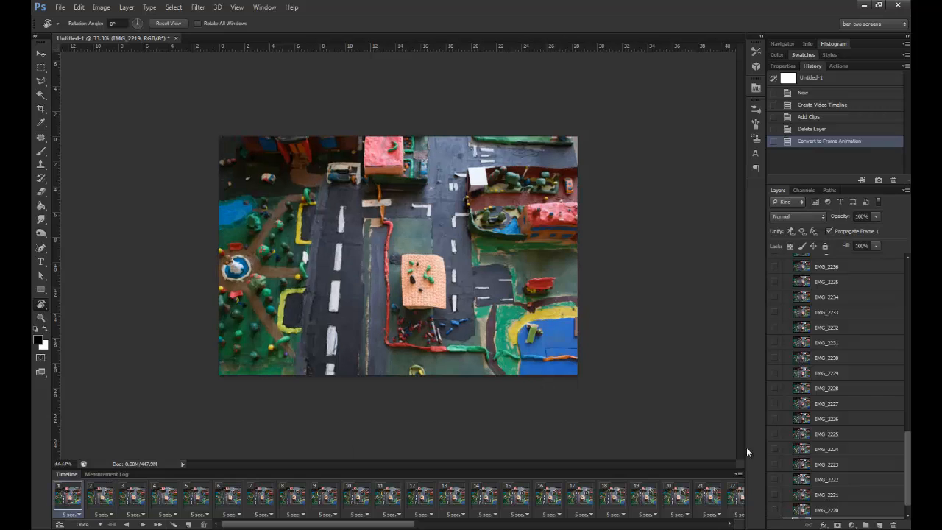
Step: Select all frames of the animation and set their delay to 0.2 seconds
click(738, 475)
click(739, 474)
click(738, 475)
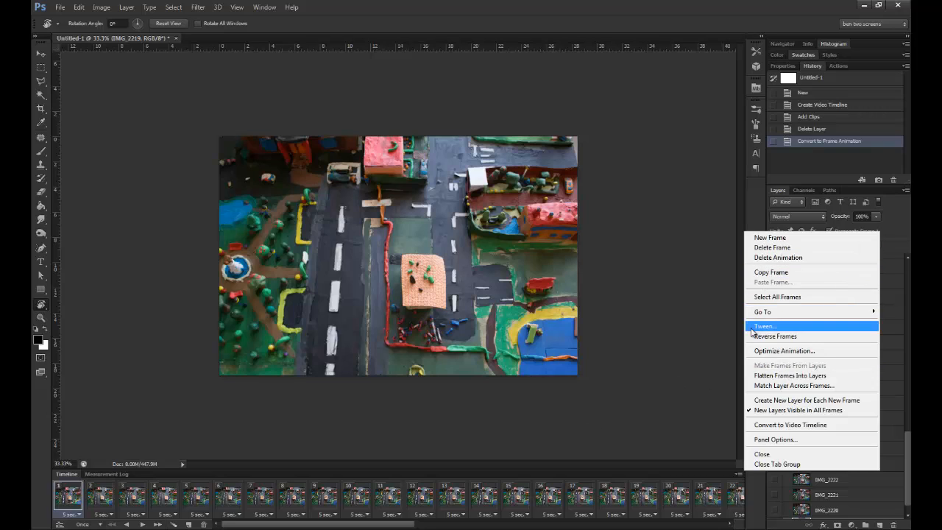
click(801, 297)
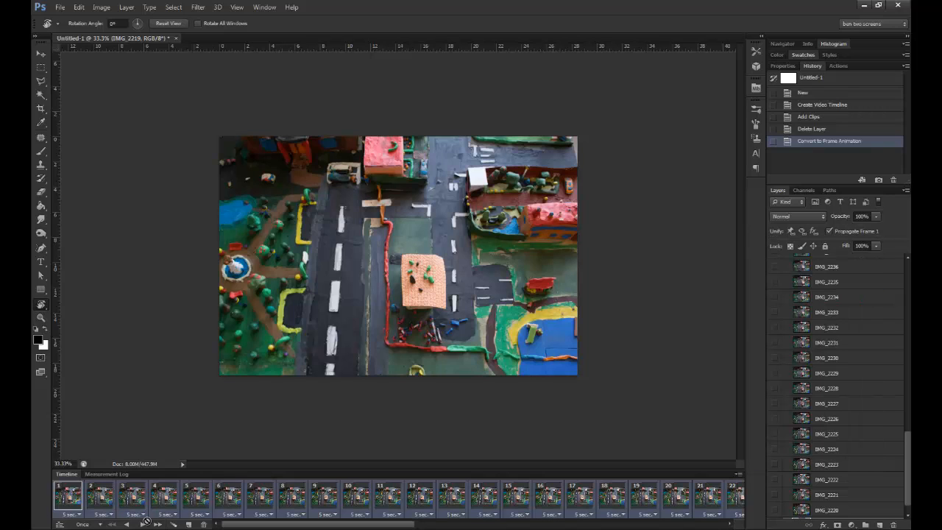
click(326, 515)
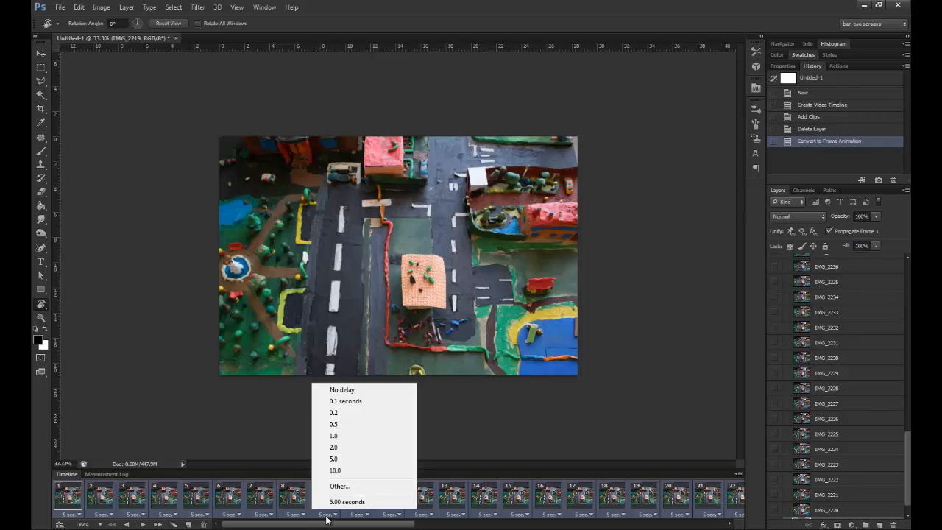
click(359, 418)
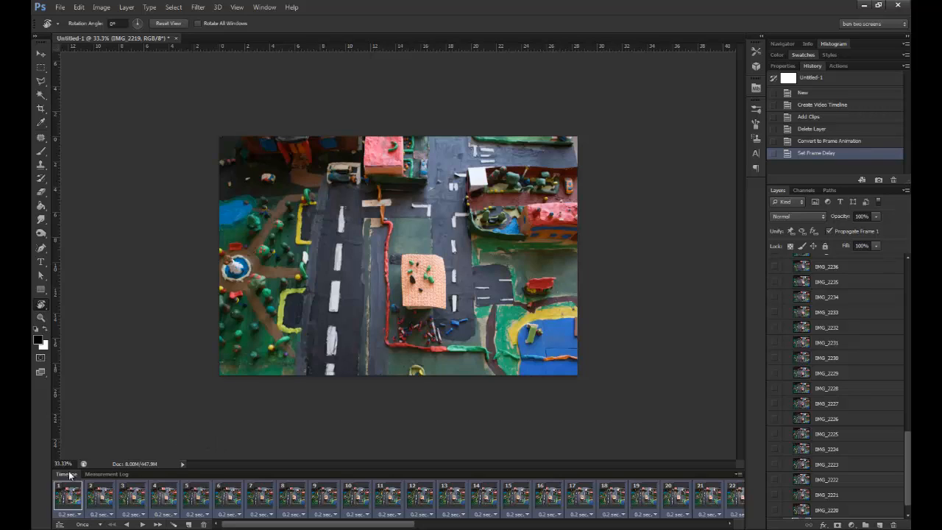
Step: Play the animation through, then step backward frame by frame from the end to frame 26, checking for stray content
click(142, 525)
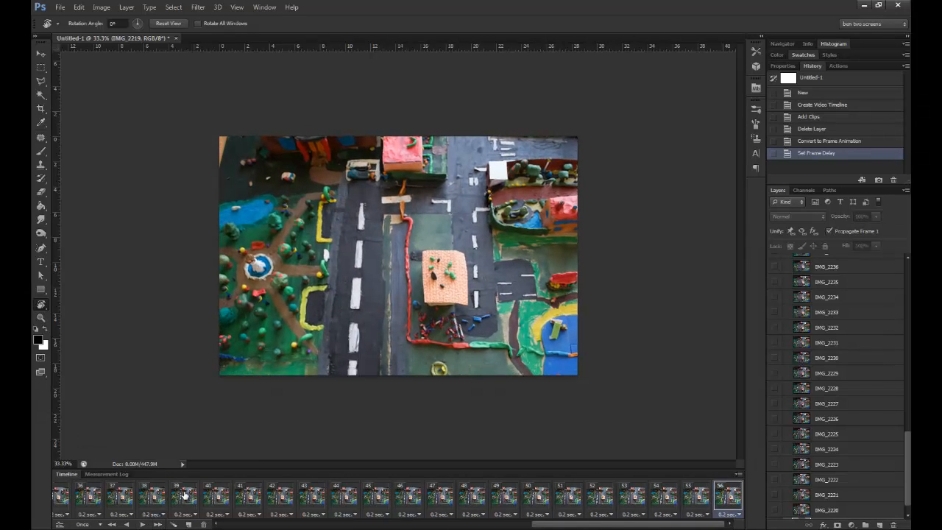
click(540, 500)
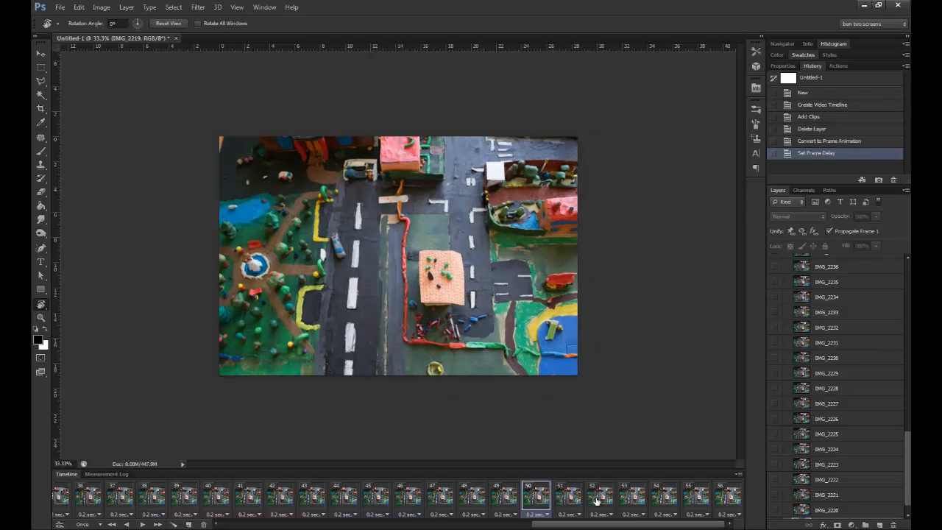
click(728, 500)
click(588, 506)
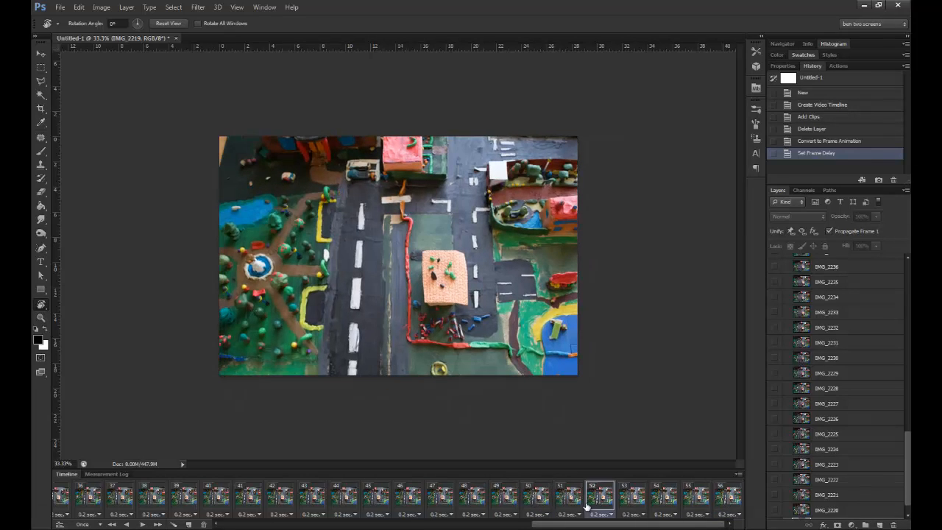
click(537, 502)
click(505, 502)
click(475, 506)
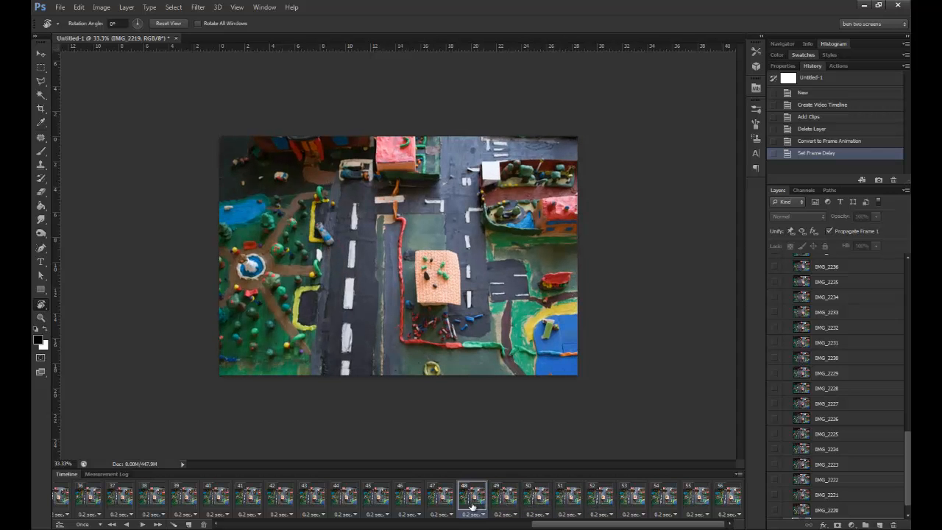
click(443, 506)
click(409, 507)
click(384, 505)
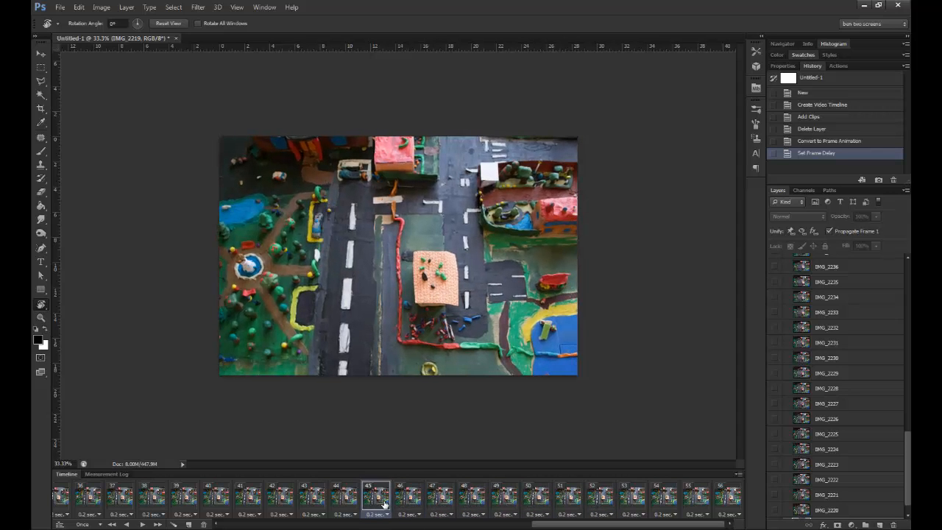
click(346, 505)
click(312, 505)
click(279, 505)
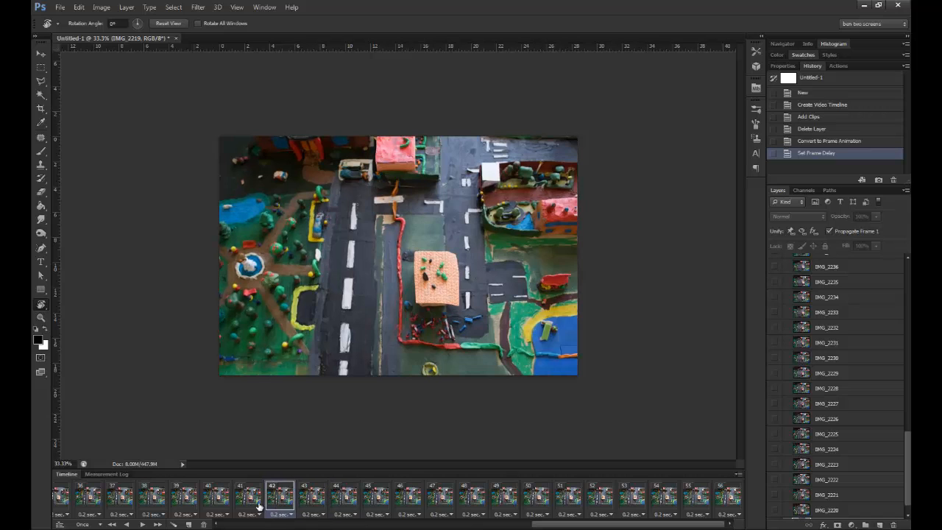
click(245, 507)
click(220, 506)
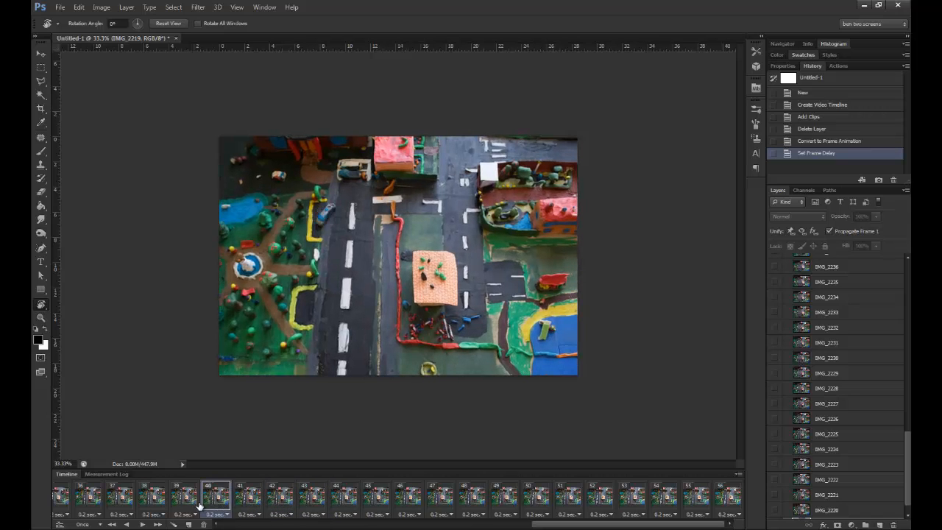
click(158, 503)
click(131, 504)
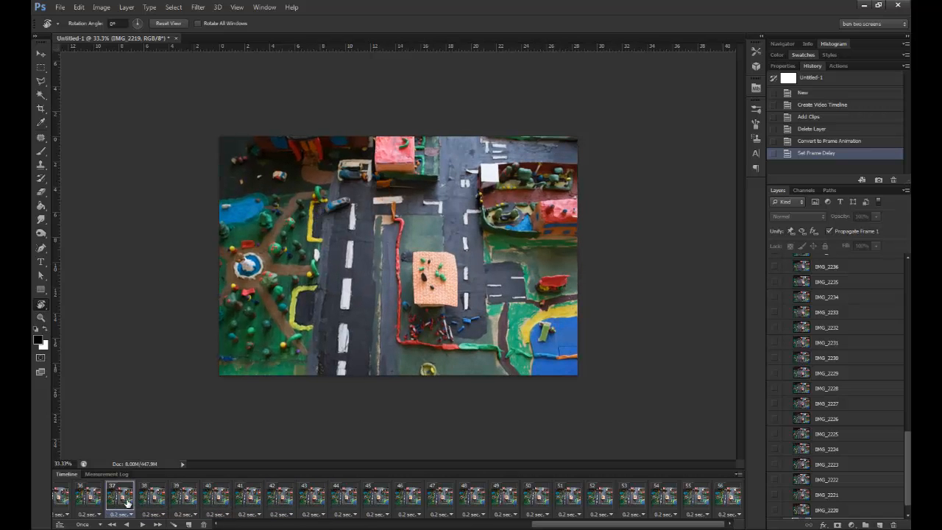
click(88, 503)
drag(562, 524, 383, 524)
click(621, 504)
click(568, 504)
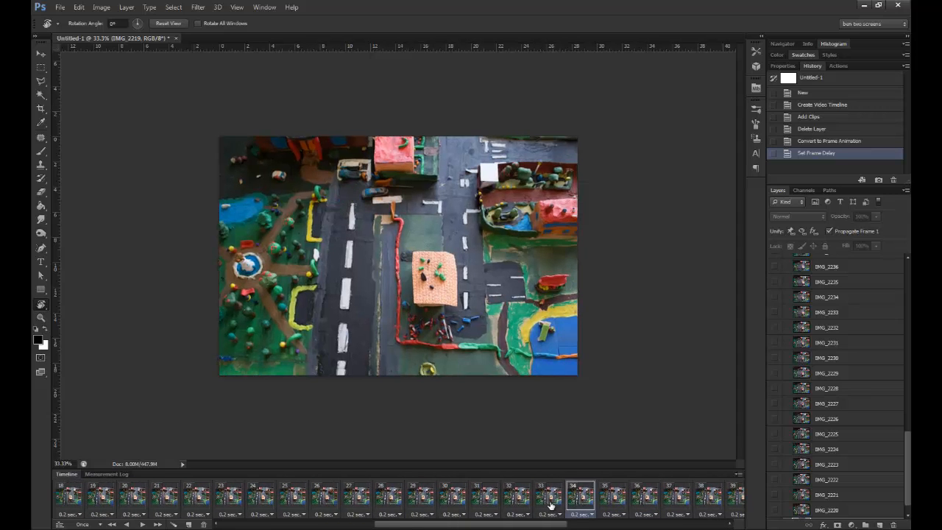
click(548, 504)
click(516, 504)
click(484, 504)
click(452, 503)
click(420, 502)
click(389, 502)
click(357, 502)
click(322, 504)
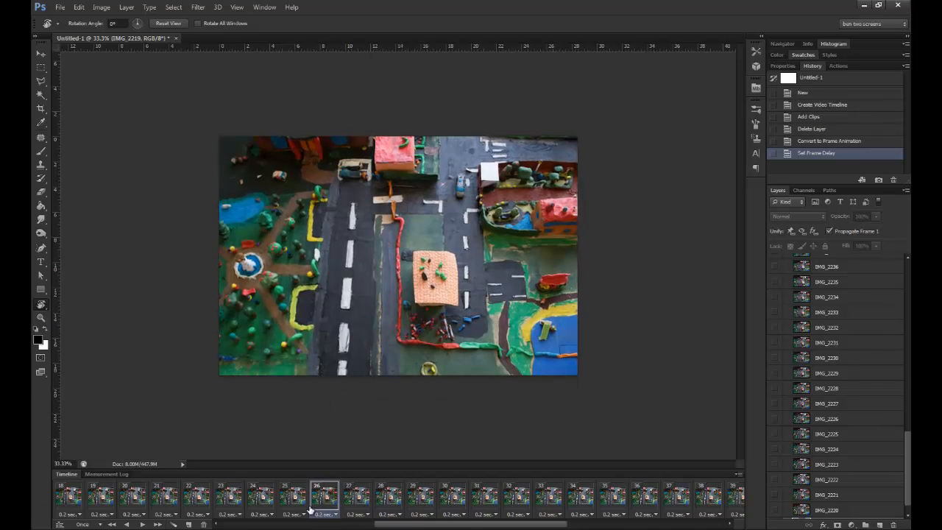
Step: Compare frames 25, 26 and 27 to identify where the hand appears in the shot
click(296, 507)
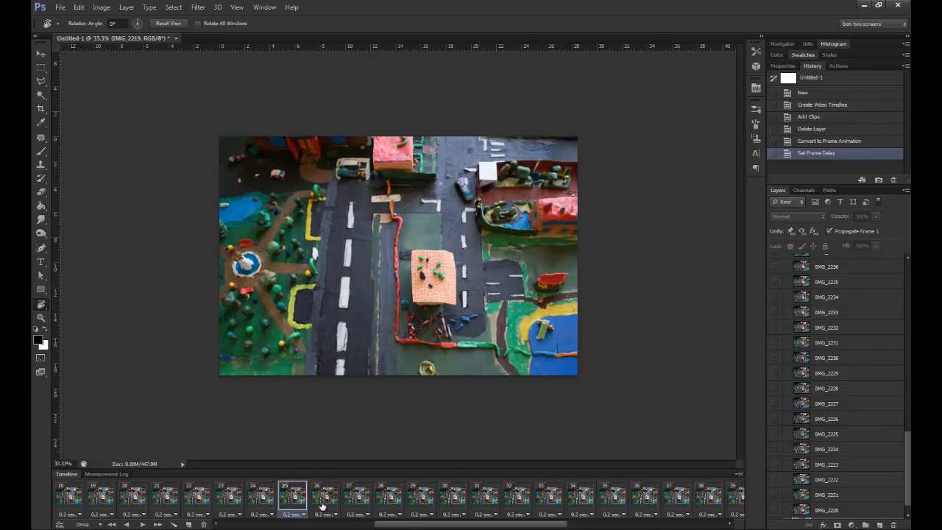
click(326, 504)
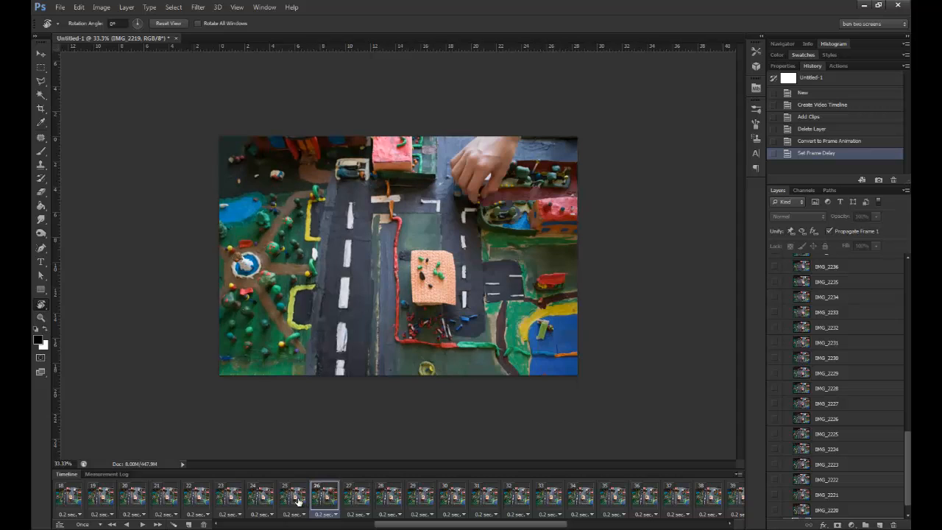
click(302, 503)
click(322, 504)
click(359, 505)
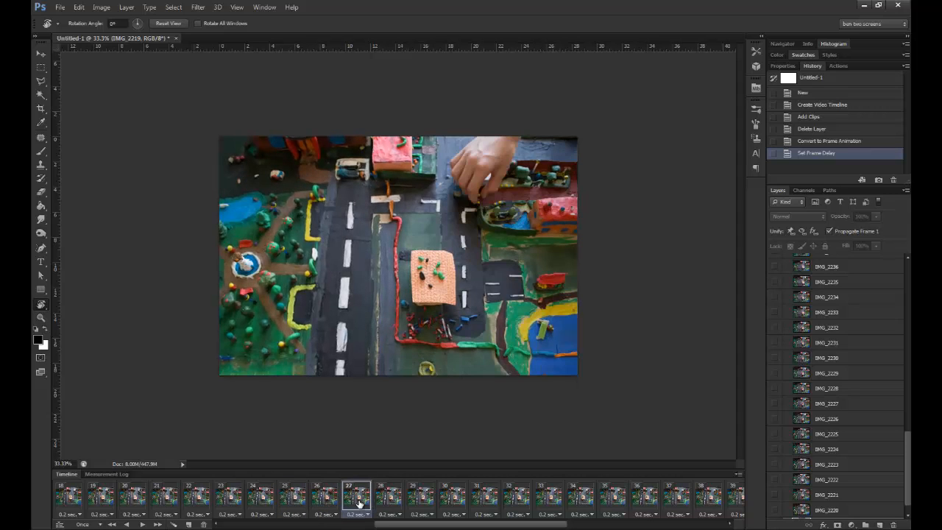
Step: Try to get rid of frame 26 by setting its disposal method to Dispose
click(327, 501)
right_click(326, 501)
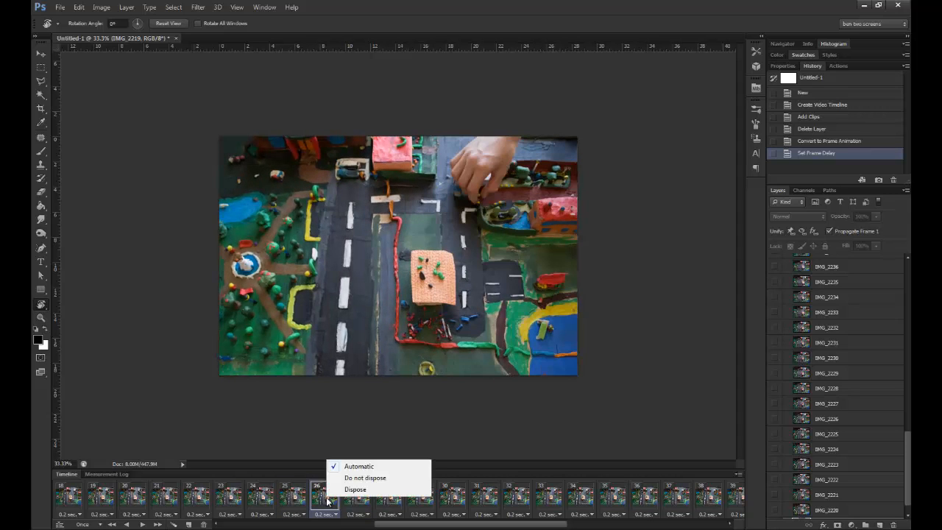
click(368, 490)
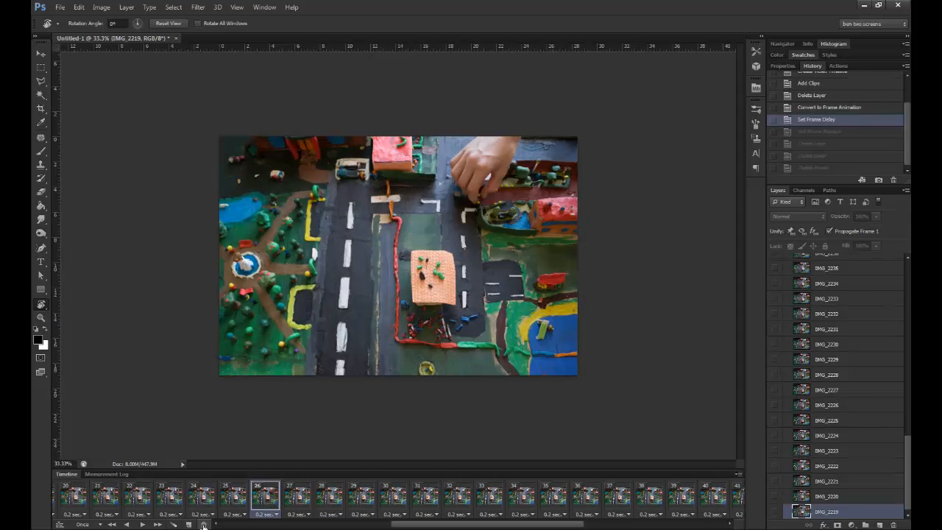
Step: Delete frame 26, the one showing the hand, from the animation
click(204, 525)
click(451, 200)
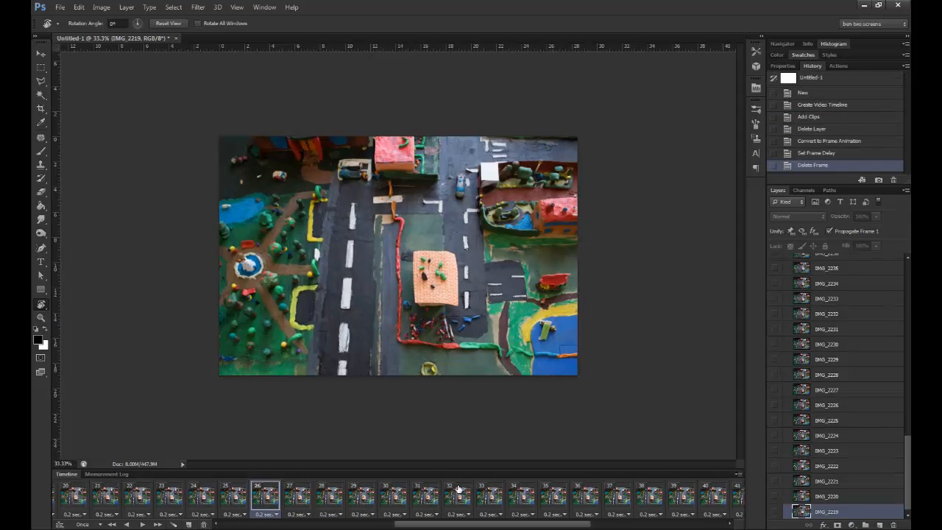
Step: Replay the whole animation from frame 1 to check it without the deleted frame
drag(422, 524, 251, 525)
click(68, 495)
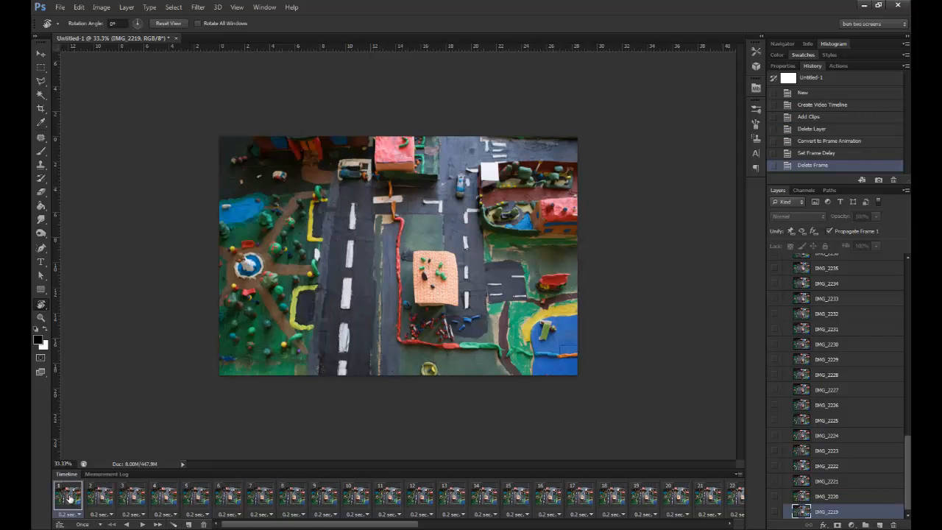
click(142, 524)
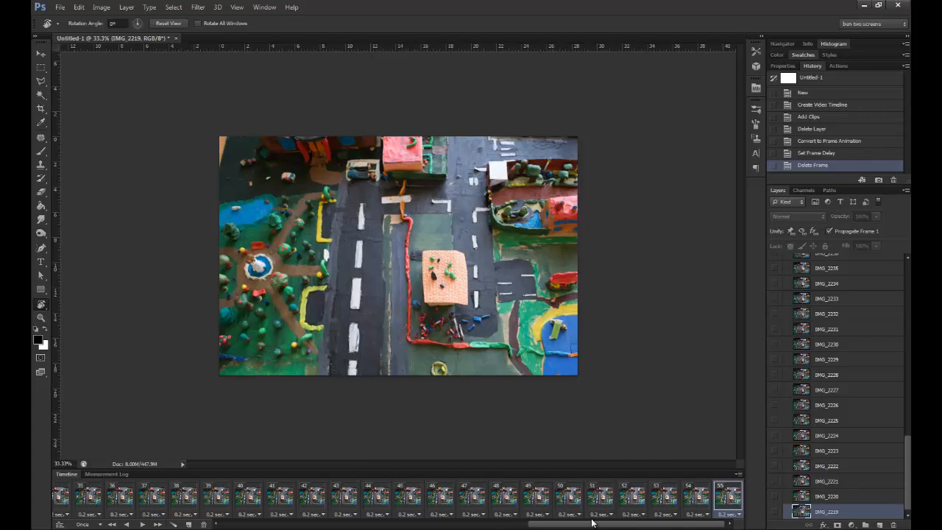
mouse_move(576, 526)
mouse_down()
mouse_move(243, 524)
mouse_move(591, 526)
mouse_up()
Step: Start a video render of the animation with the size set to HDTV 1080p
click(61, 9)
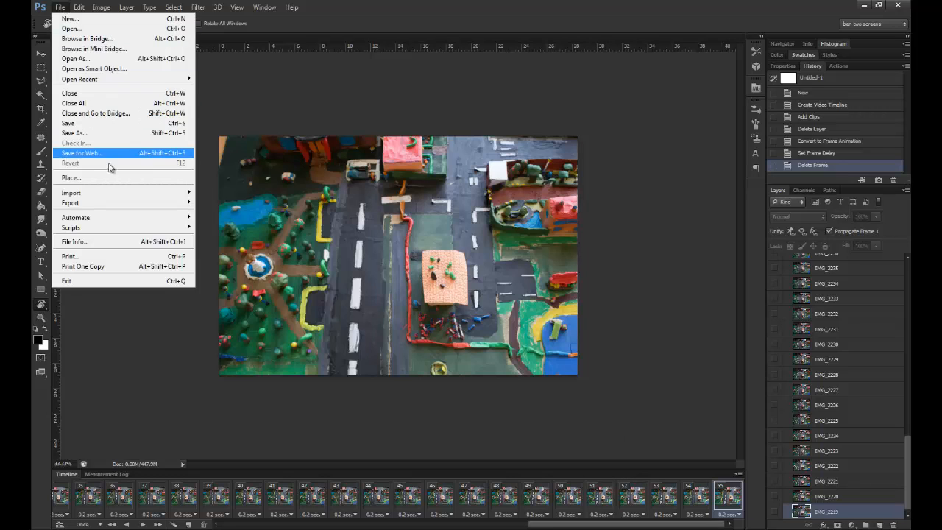
mouse_move(122, 203)
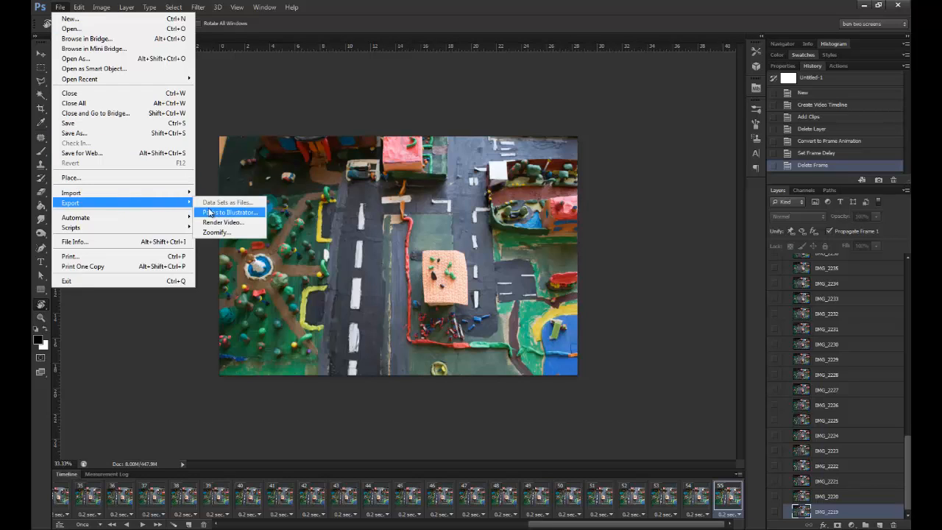
click(244, 227)
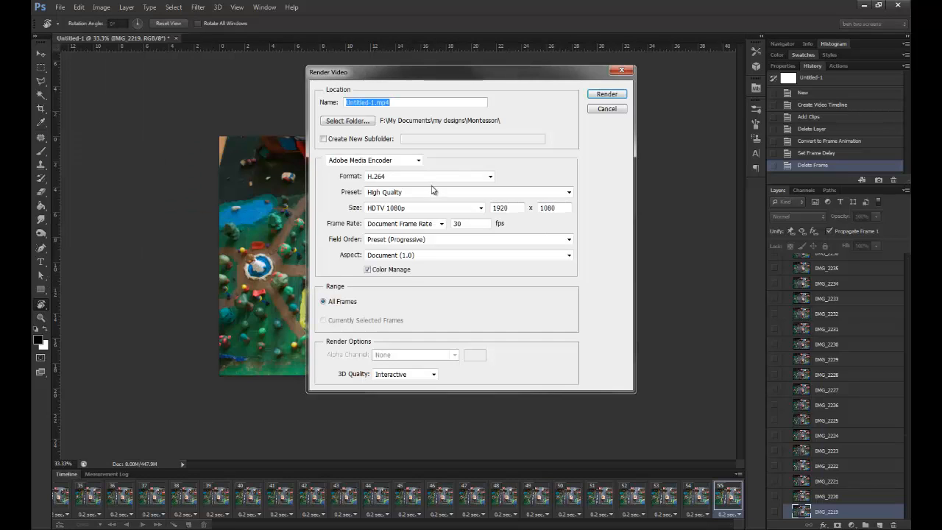
click(448, 210)
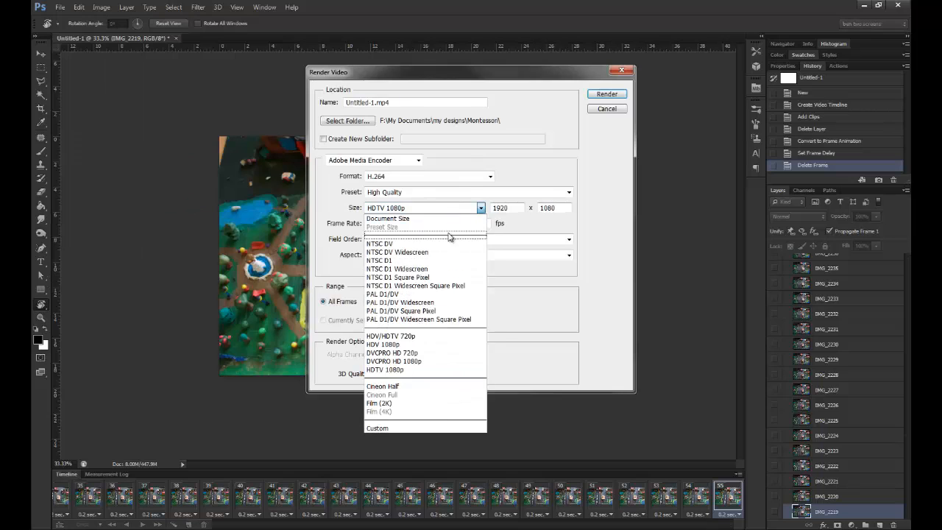
click(447, 369)
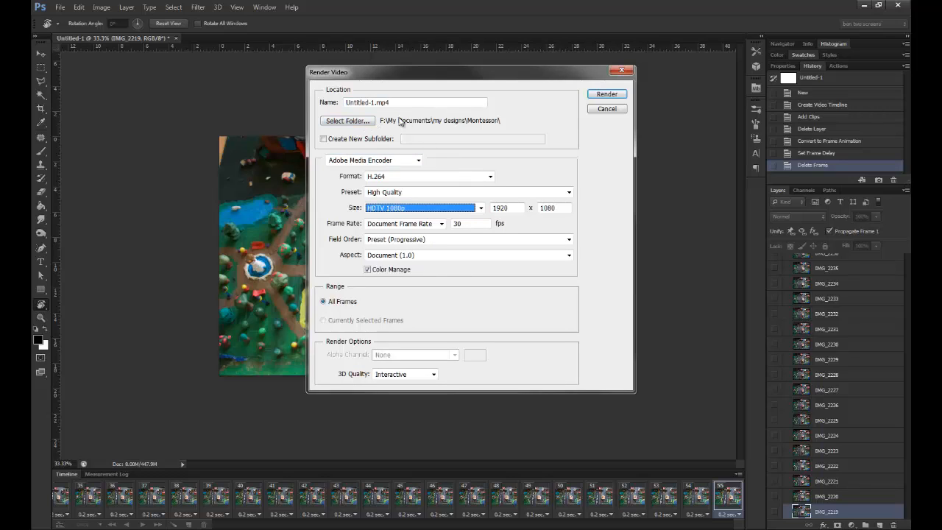
Step: Name the output file Scene3.mp4 and render the video
click(374, 103)
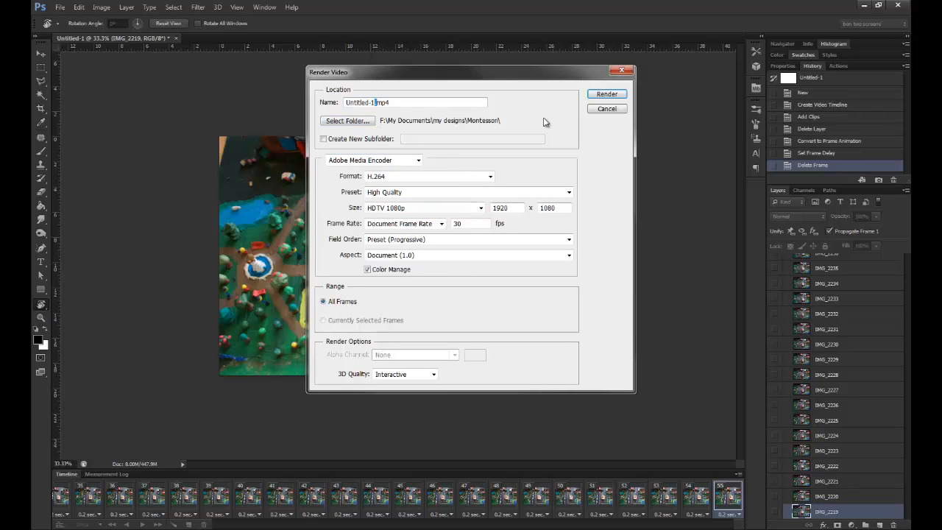
key(BackSpace)
key(BackSpace)
key(BackSpace)
key(BackSpace)
key(BackSpace)
key(BackSpace)
key(BackSpace)
key(BackSpace)
key(BackSpace)
key(BackSpace)
text(Scene3)
click(605, 95)
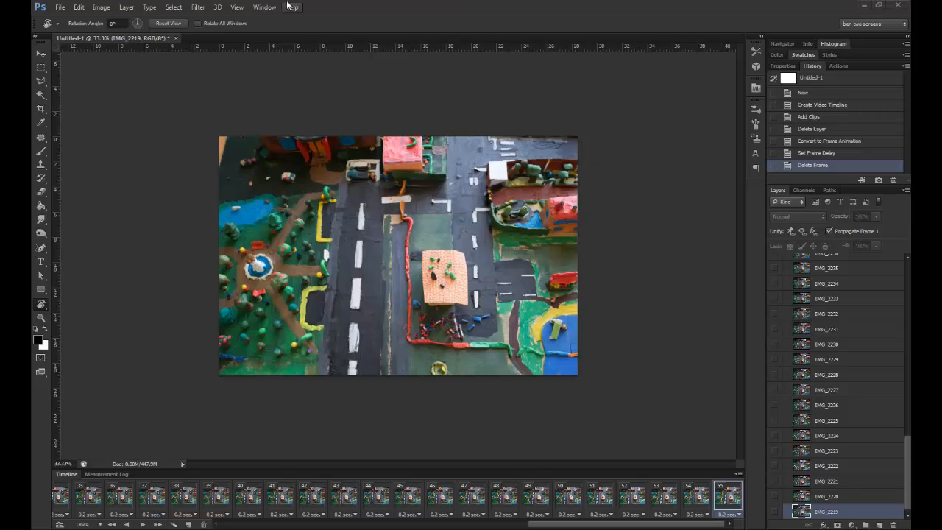
Step: Open the rendered Scene3 video from the Montessori folder
click(60, 7)
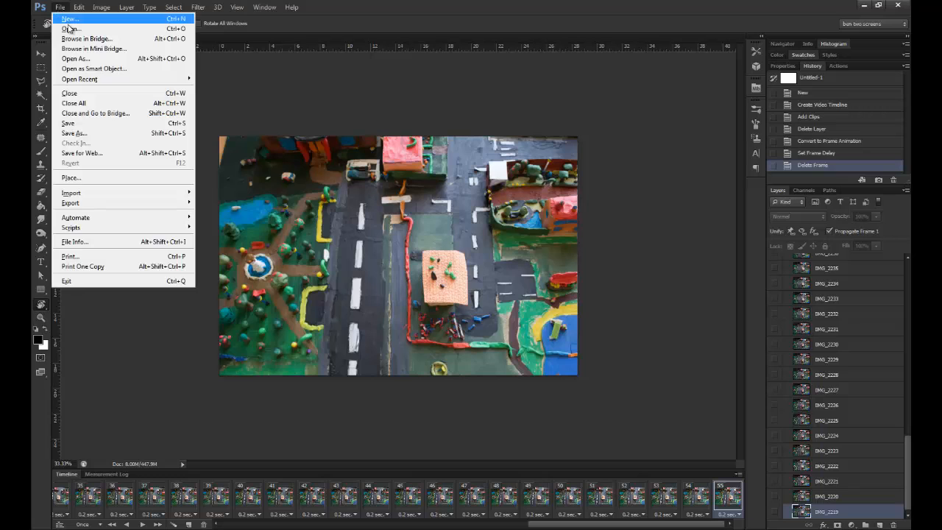
click(70, 28)
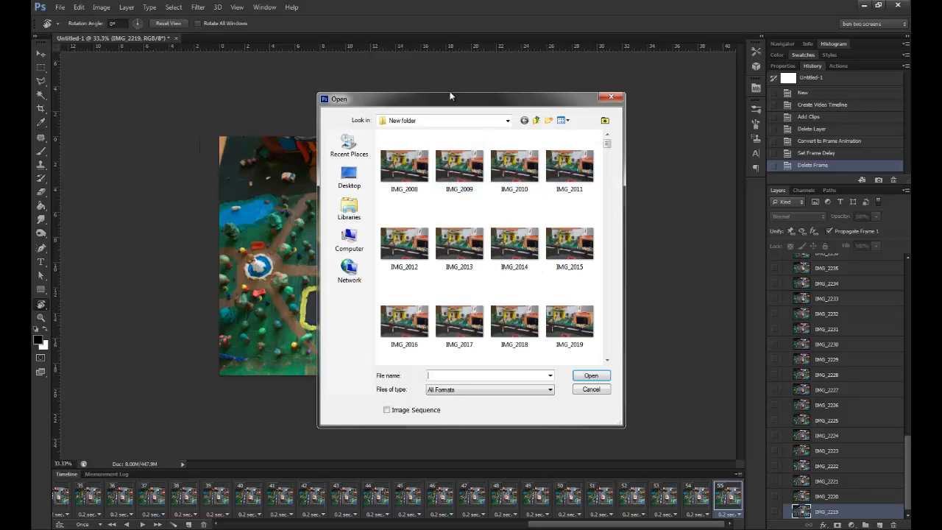
click(537, 120)
click(536, 119)
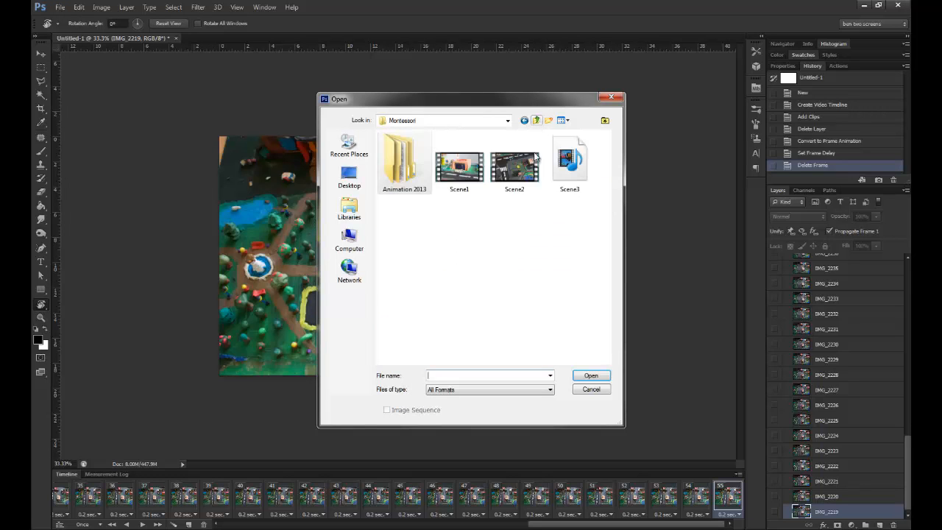
click(570, 163)
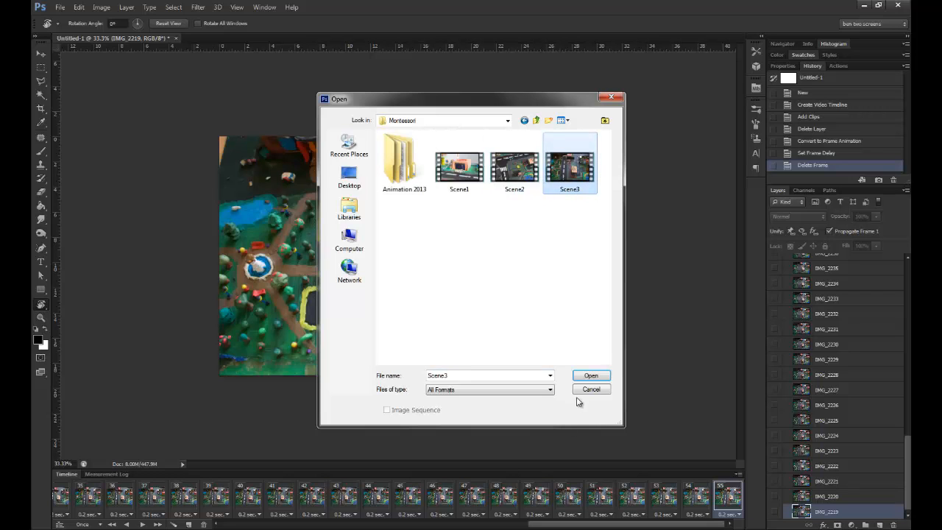
click(590, 378)
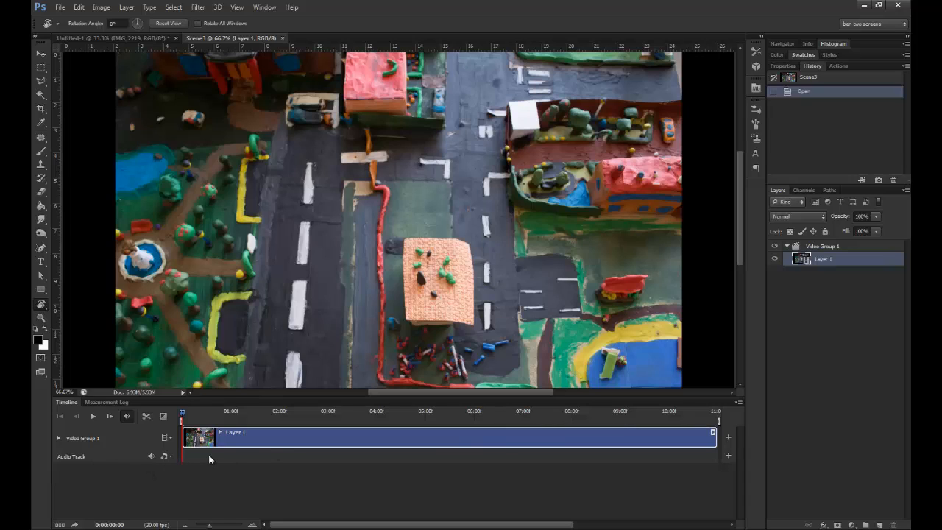
Step: Look at the audio track's options for adding audio, then dismiss them
click(171, 457)
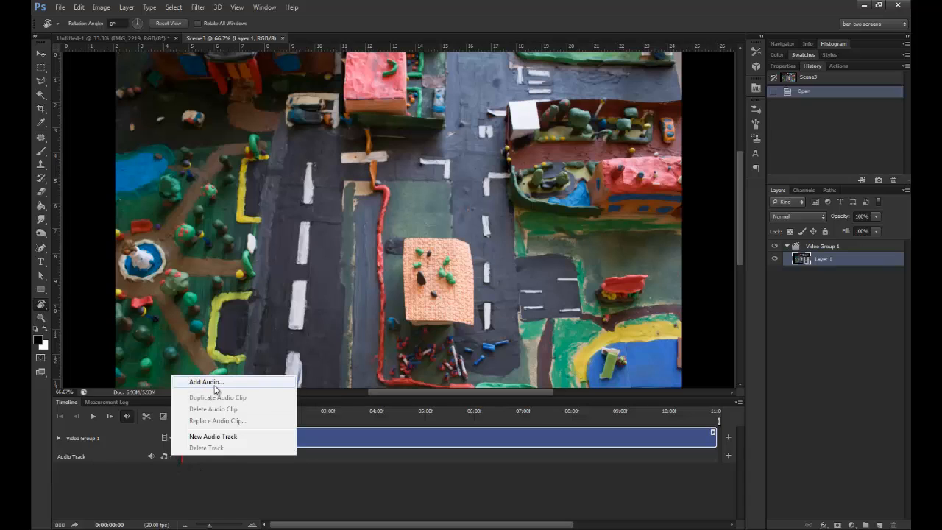
click(248, 488)
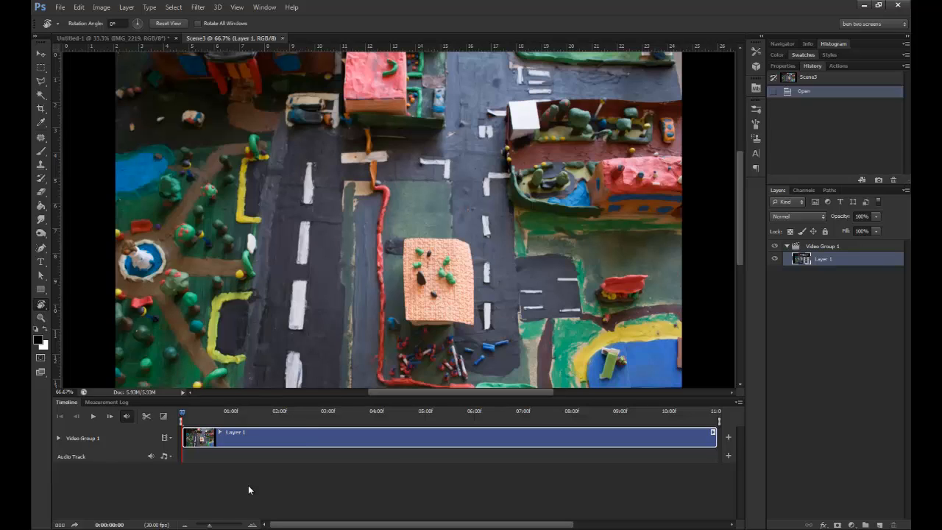